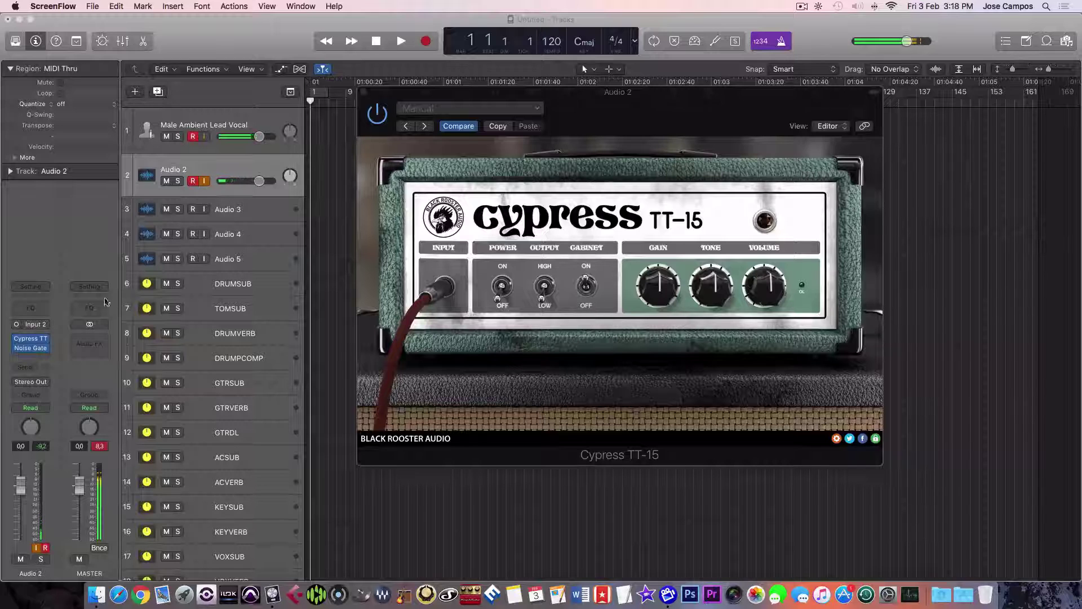
Step: Check the Noise Gate settings on the Audio 2 track, close its window, and power on the Cypress TT-15 amp
{"action": "left_click", "coordinate": [26, 350]}
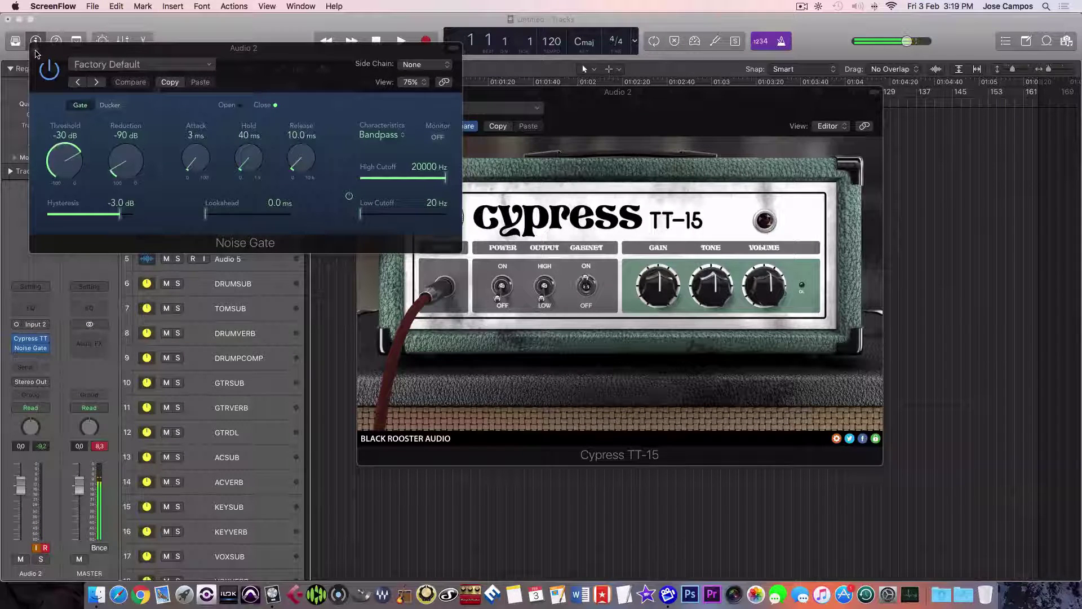
{"action": "left_click", "coordinate": [35, 49]}
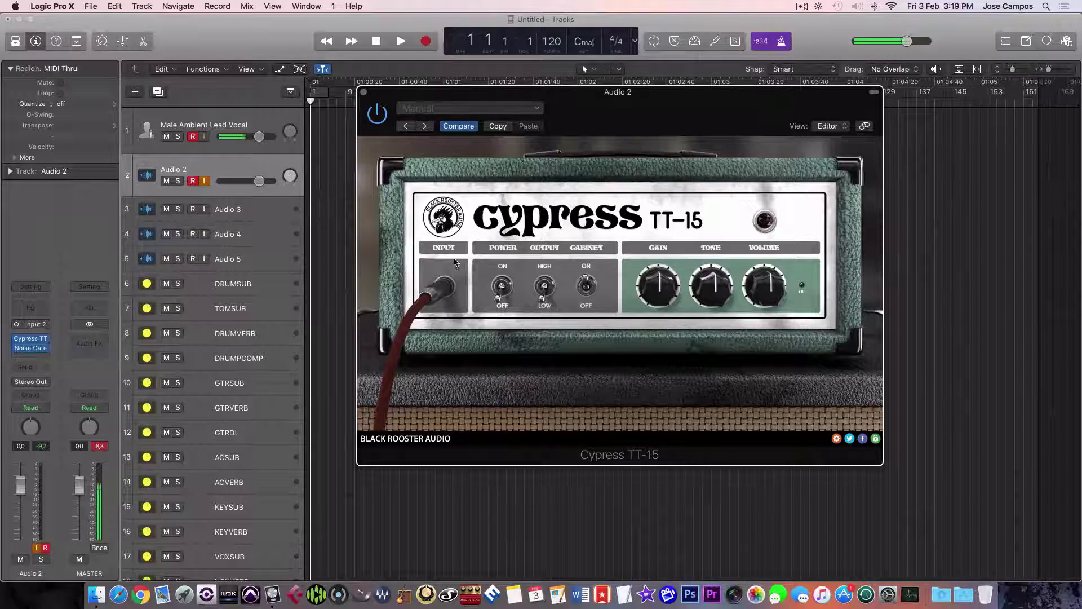
{"action": "left_click", "coordinate": [503, 289]}
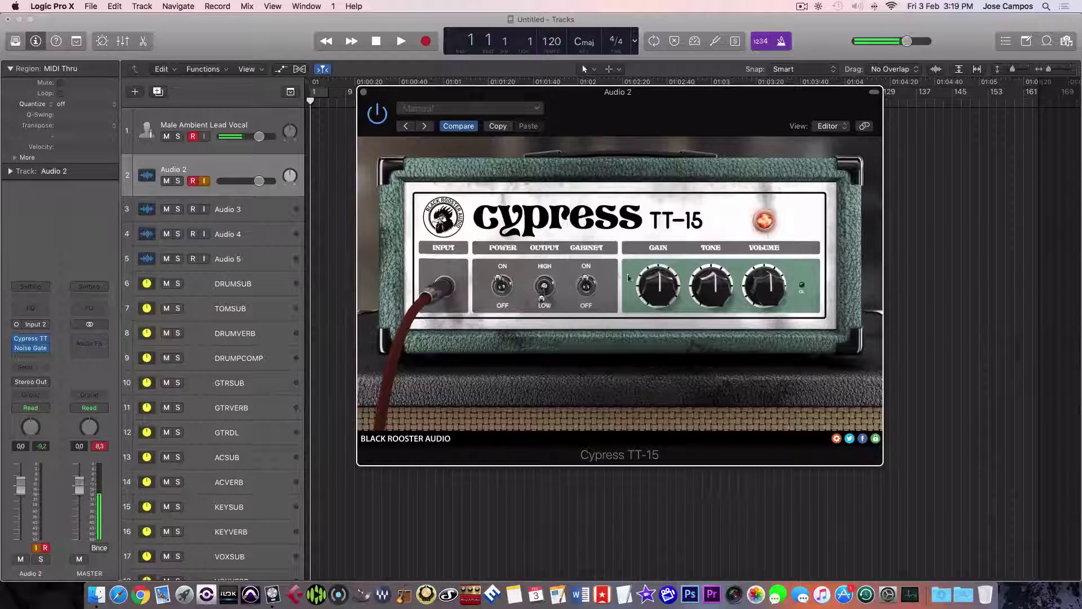
Step: Lower the amp's Gain to about 10 o'clock and compare the sound with the Cabinet switched off and back on
{"action": "left_click_drag", "start_coordinate": [658, 284], "coordinate": [658, 345]}
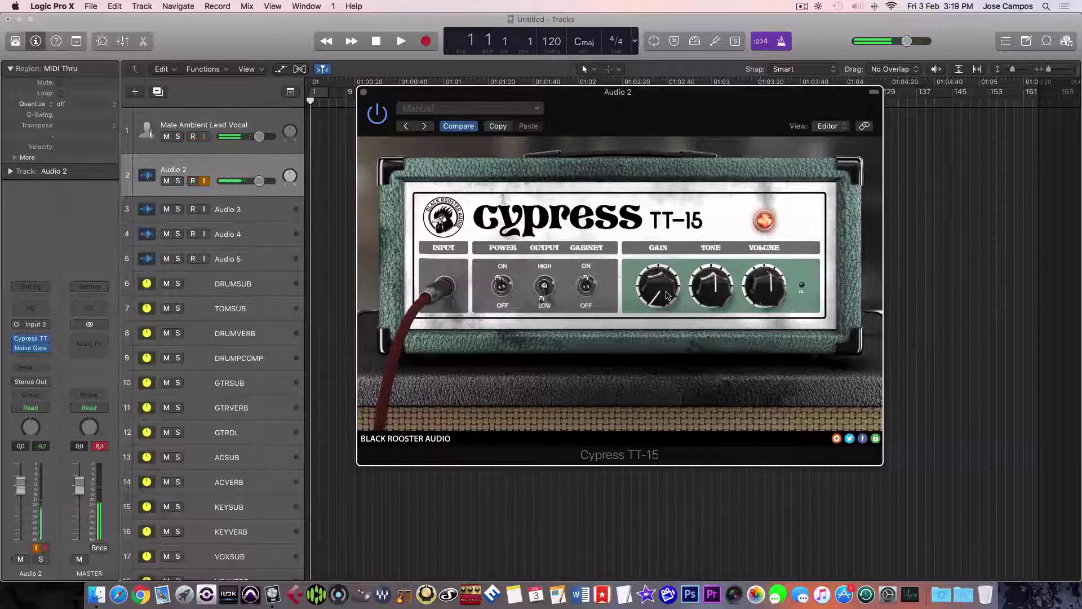
{"action": "left_click_drag", "start_coordinate": [666, 294], "coordinate": [665, 309]}
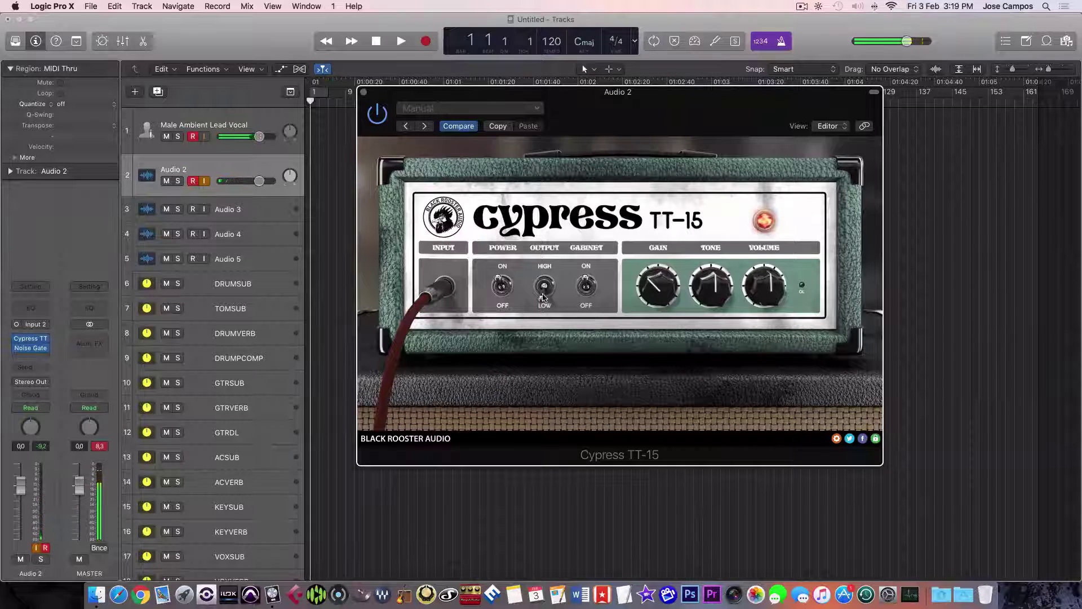
{"action": "left_click", "coordinate": [586, 290]}
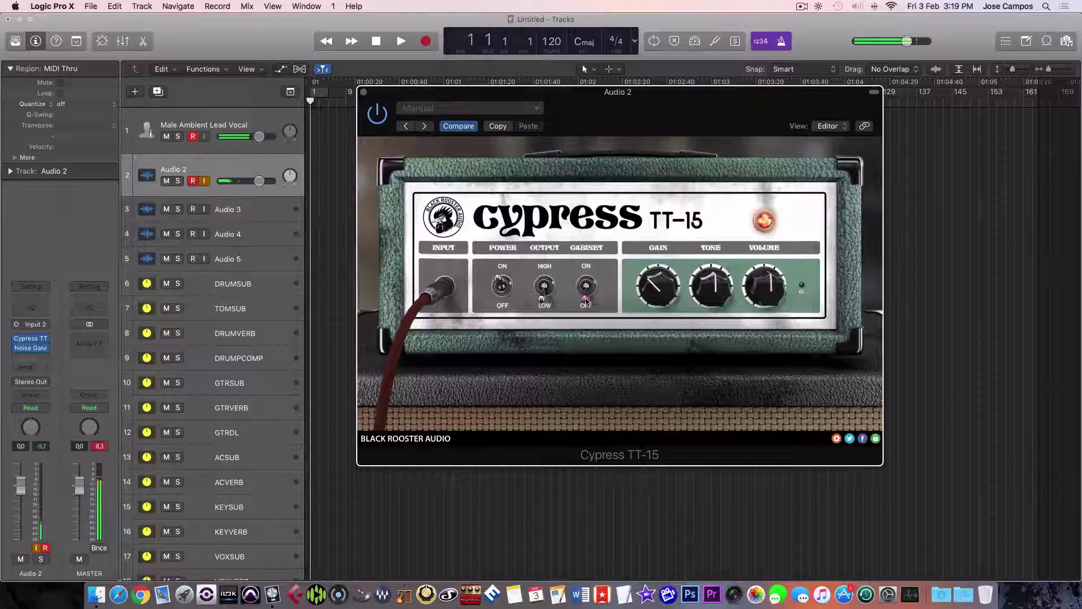
{"action": "left_click", "coordinate": [586, 290]}
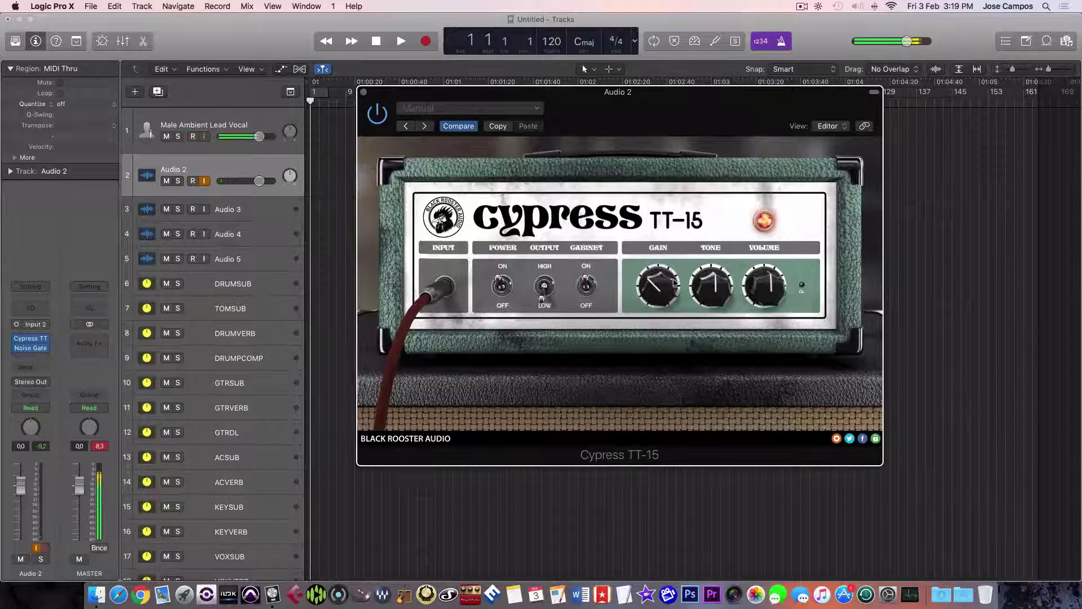
Step: Sweep the Gain from about 11 o'clock up to maximum, and bring it back to between 10 and 11 o'clock
{"action": "left_click_drag", "start_coordinate": [662, 280], "coordinate": [660, 278]}
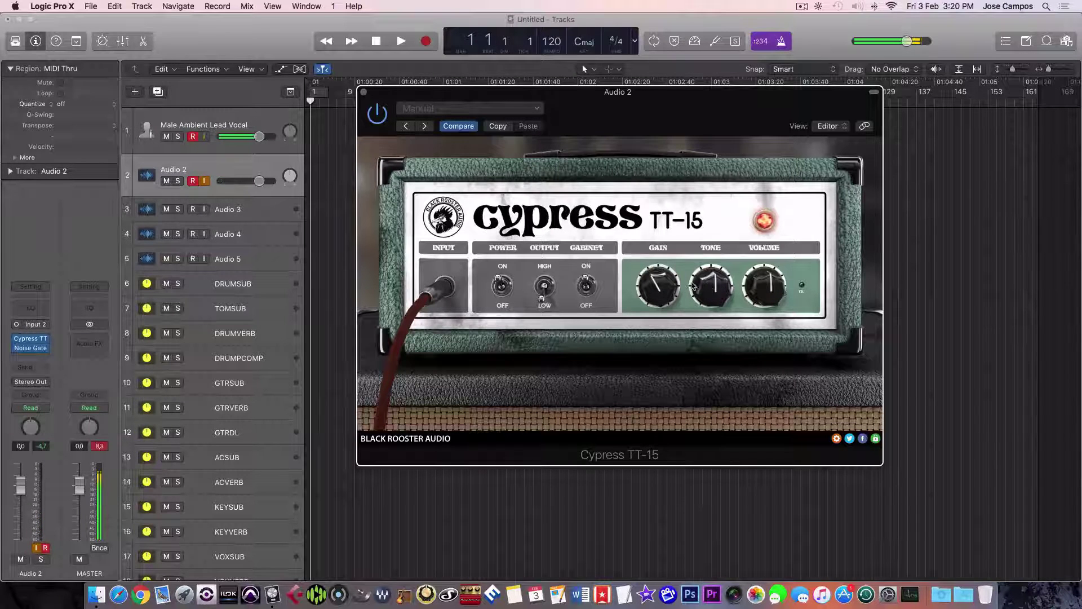
{"action": "mouse_move", "coordinate": [660, 289]}
{"action": "left_mouse_down"}
{"action": "mouse_move", "coordinate": [663, 260]}
{"action": "mouse_move", "coordinate": [663, 313]}
{"action": "mouse_move", "coordinate": [662, 286]}
{"action": "left_mouse_up"}
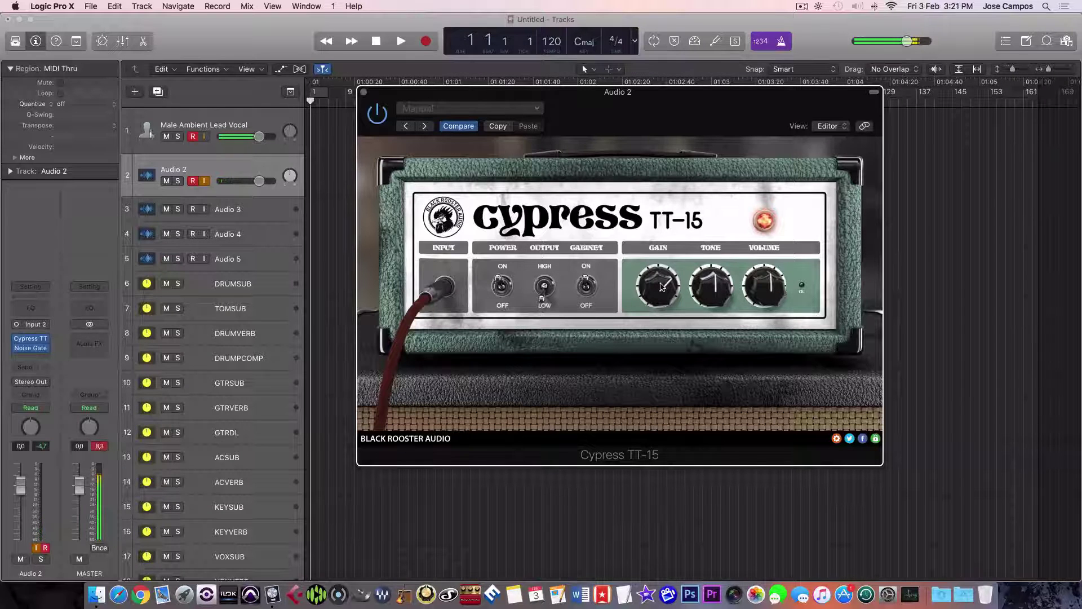
{"action": "left_click_drag", "start_coordinate": [662, 288], "coordinate": [671, 219]}
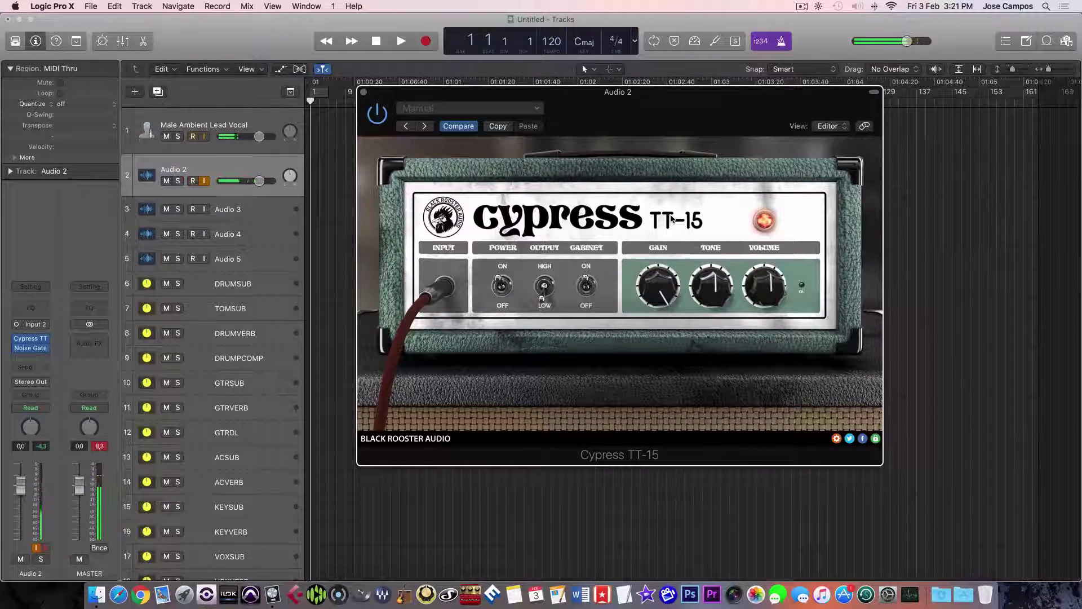
{"action": "left_click_drag", "start_coordinate": [671, 290], "coordinate": [678, 384]}
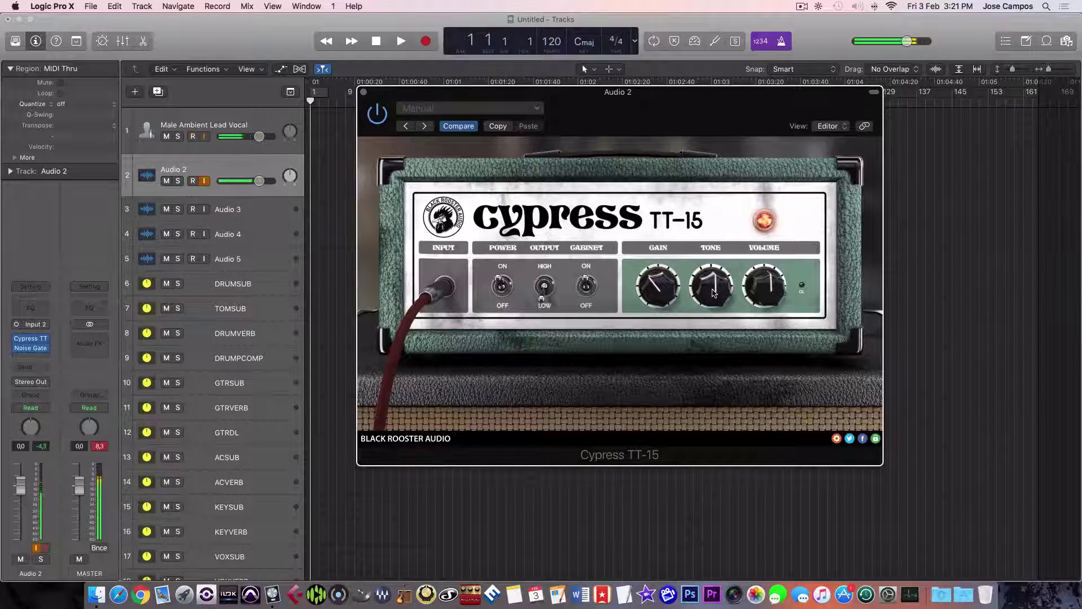
Step: Sweep the Tone from minimum to maximum and raise the Volume to about 1 o'clock
{"action": "left_click_drag", "start_coordinate": [713, 293], "coordinate": [715, 370]}
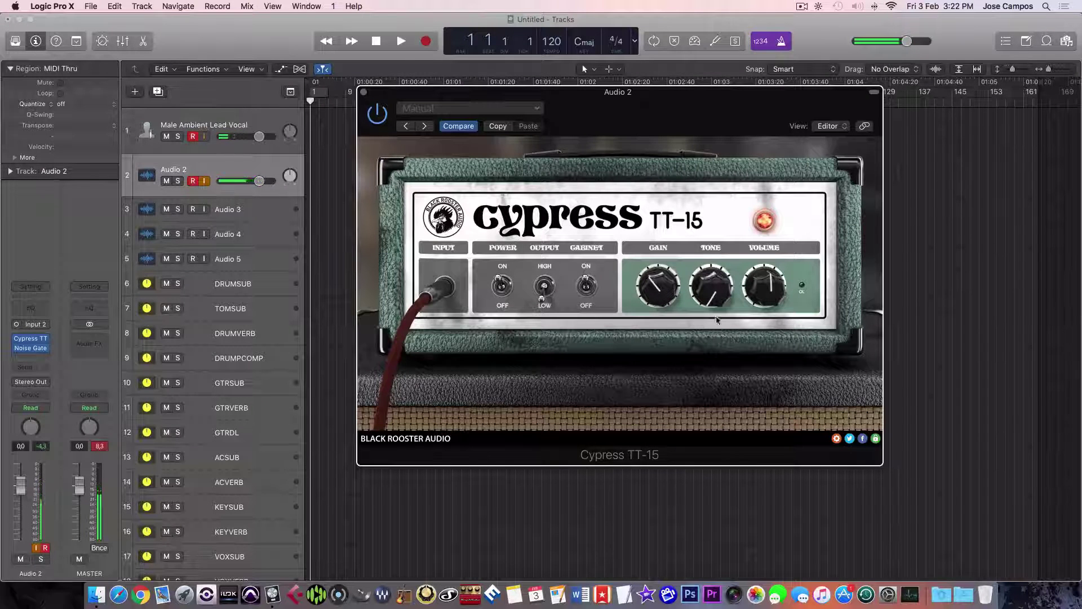
{"action": "left_click_drag", "start_coordinate": [712, 301], "coordinate": [712, 269]}
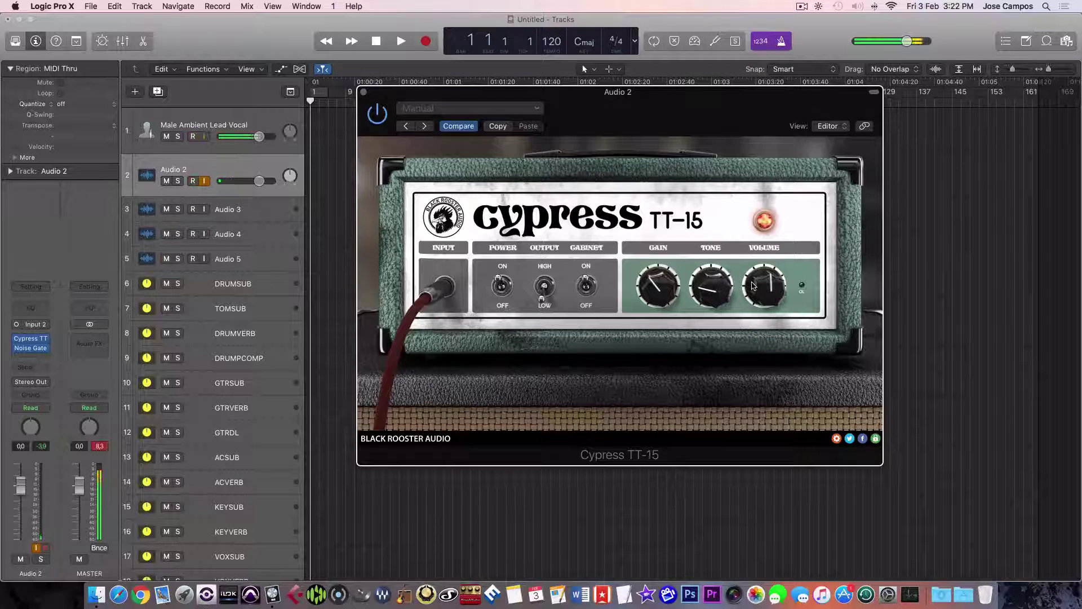
{"action": "left_click_drag", "start_coordinate": [753, 286], "coordinate": [712, 229]}
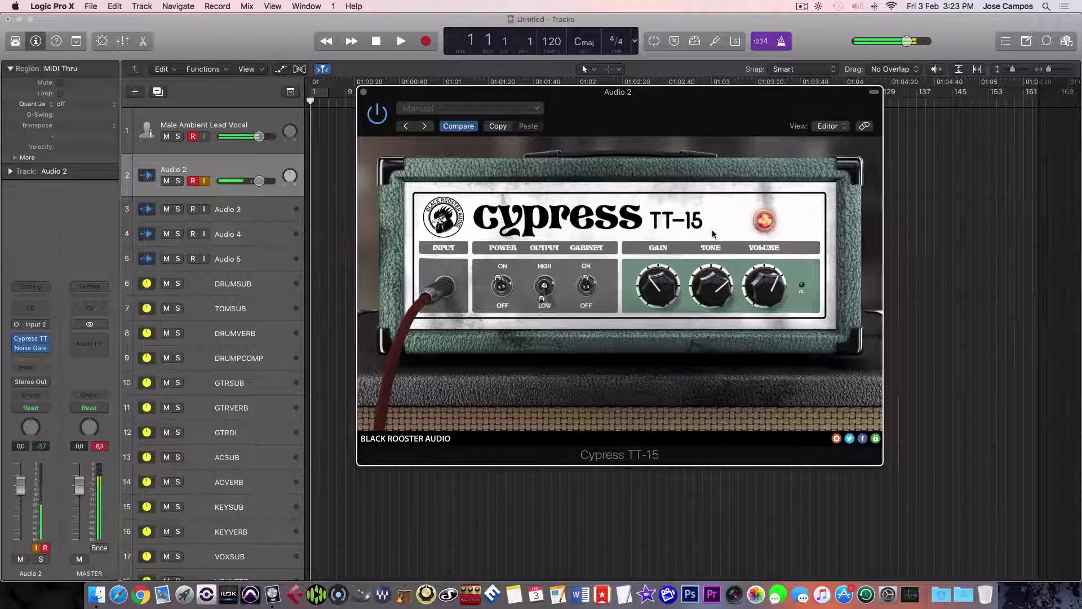
{"action": "left_click_drag", "start_coordinate": [712, 295], "coordinate": [716, 244]}
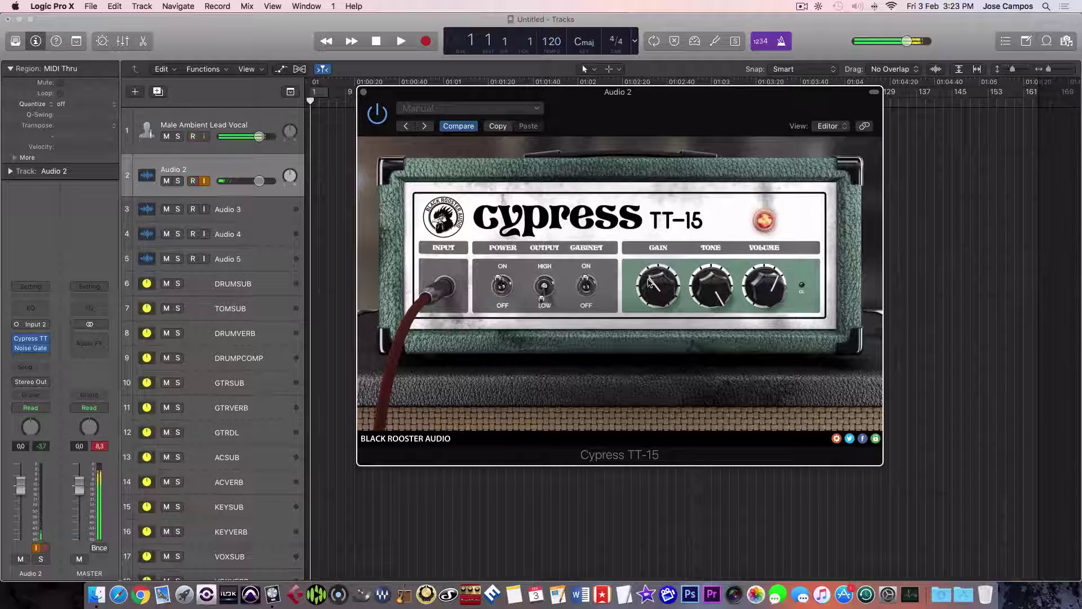
Step: Raise the Gain in stages to slightly past 3 o'clock and turn the Tone down to minimum
{"action": "left_click_drag", "start_coordinate": [651, 284], "coordinate": [653, 250]}
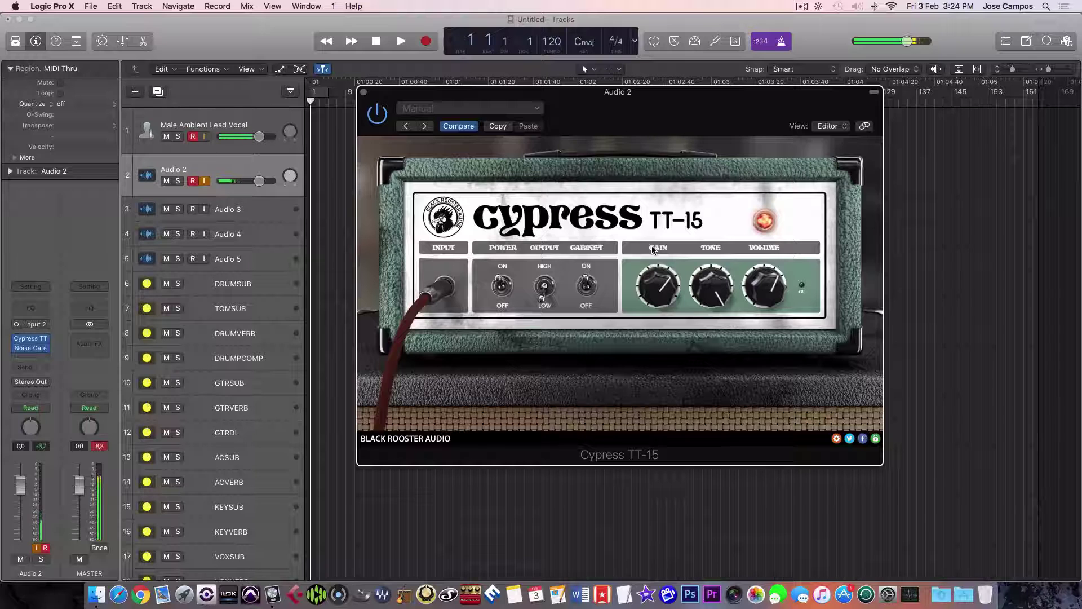
{"action": "left_click_drag", "start_coordinate": [712, 283], "coordinate": [726, 443]}
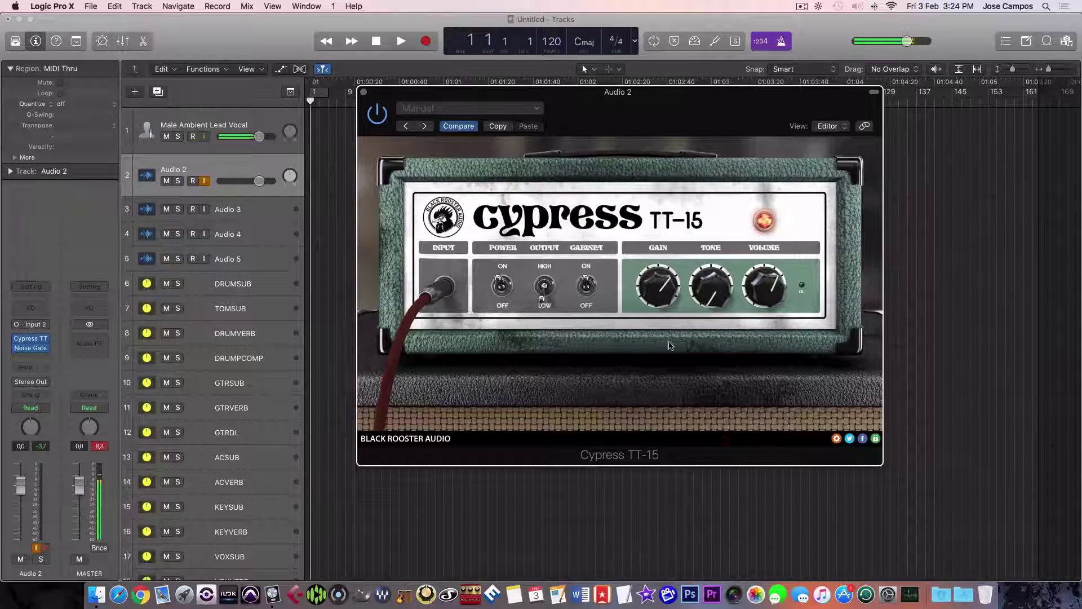
{"action": "left_click_drag", "start_coordinate": [655, 296], "coordinate": [655, 275]}
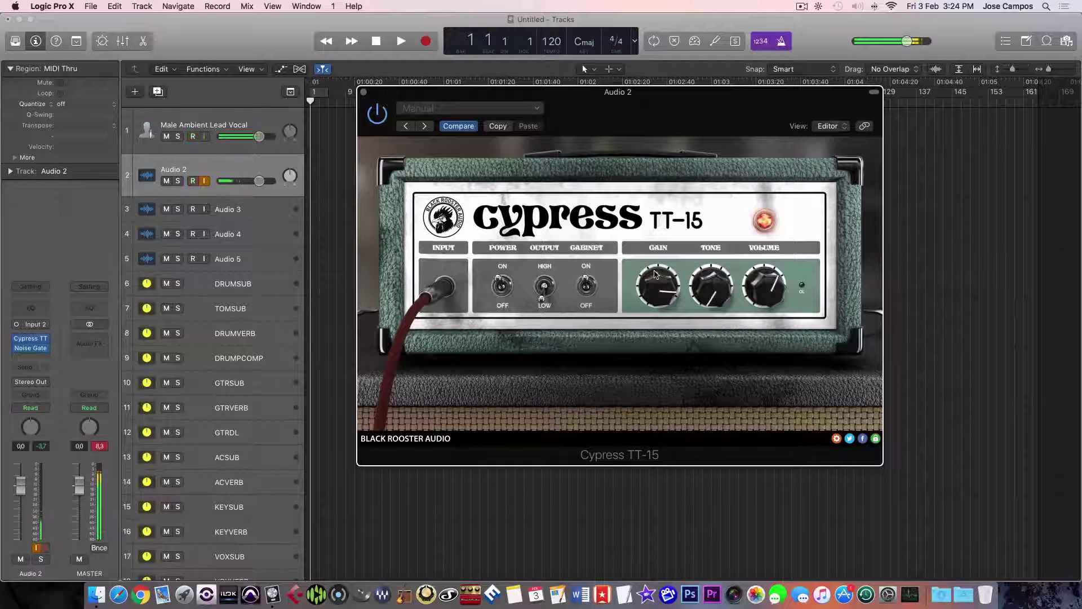
Step: Switch the Output to High and set the Gain, Tone and Volume knobs to around 12 o'clock
{"action": "left_click", "coordinate": [545, 293]}
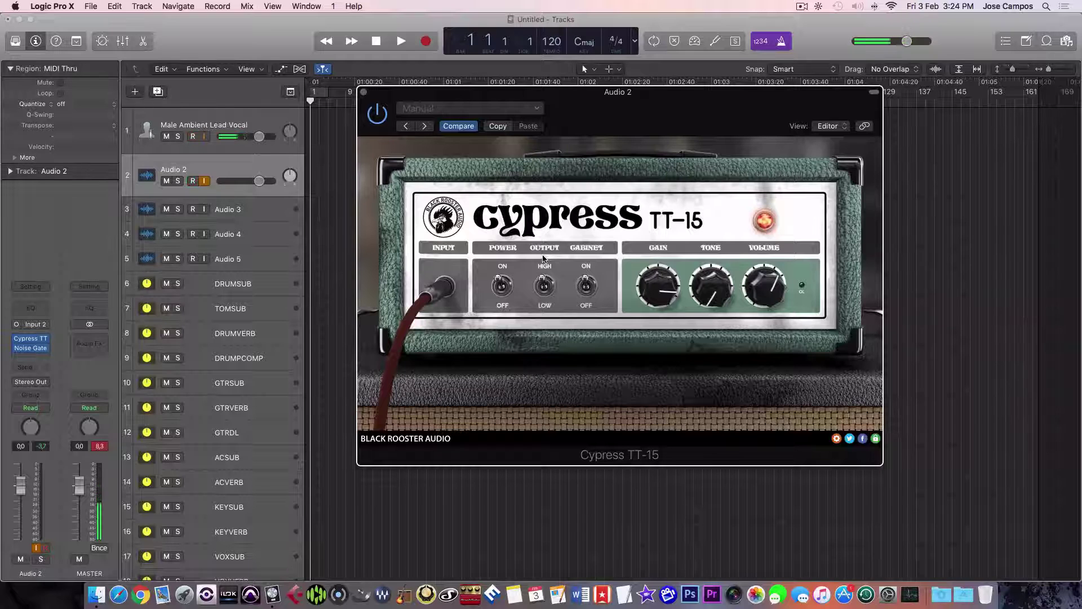
{"action": "left_click_drag", "start_coordinate": [648, 291], "coordinate": [664, 342]}
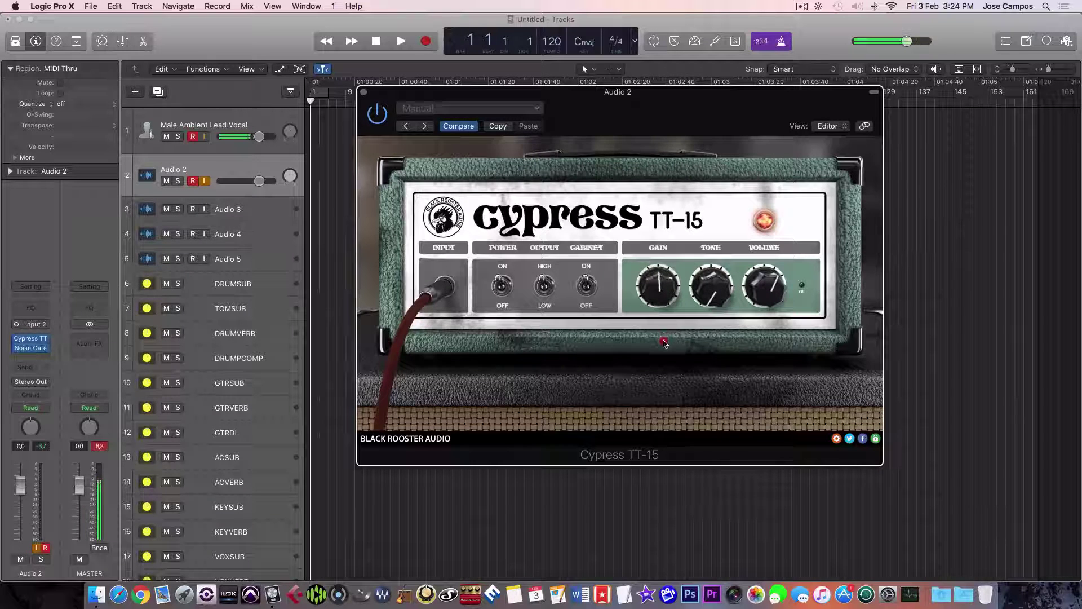
{"action": "left_click_drag", "start_coordinate": [709, 304], "coordinate": [717, 231]}
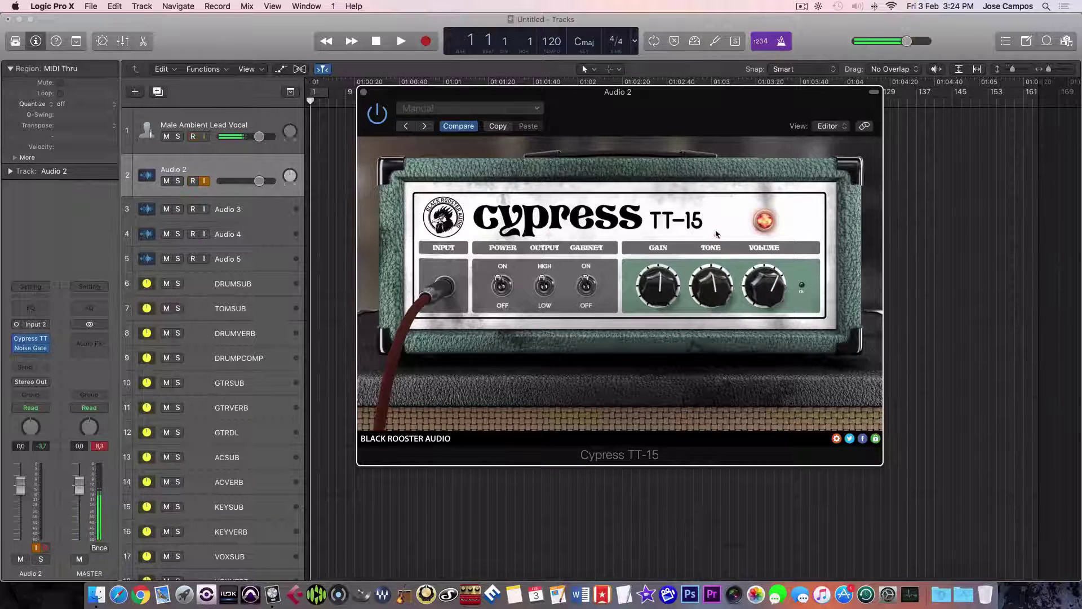
{"action": "left_click_drag", "start_coordinate": [768, 287], "coordinate": [769, 302]}
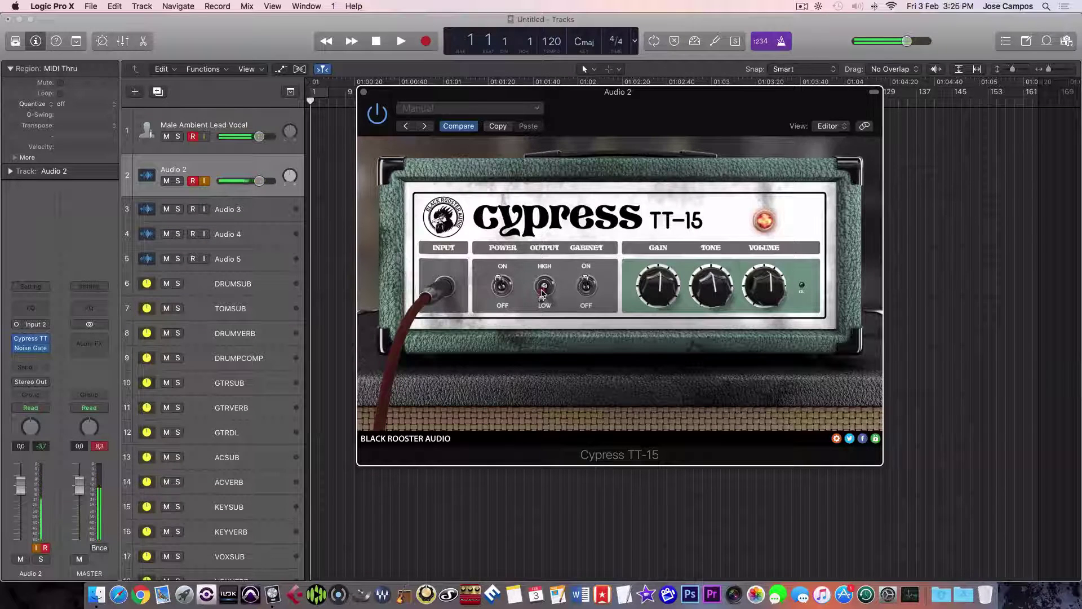
Step: Compare the High and Low outputs, leave it on Low, and set Gain to about 3 o'clock and Tone to about 9 o'clock
{"action": "left_click", "coordinate": [542, 292]}
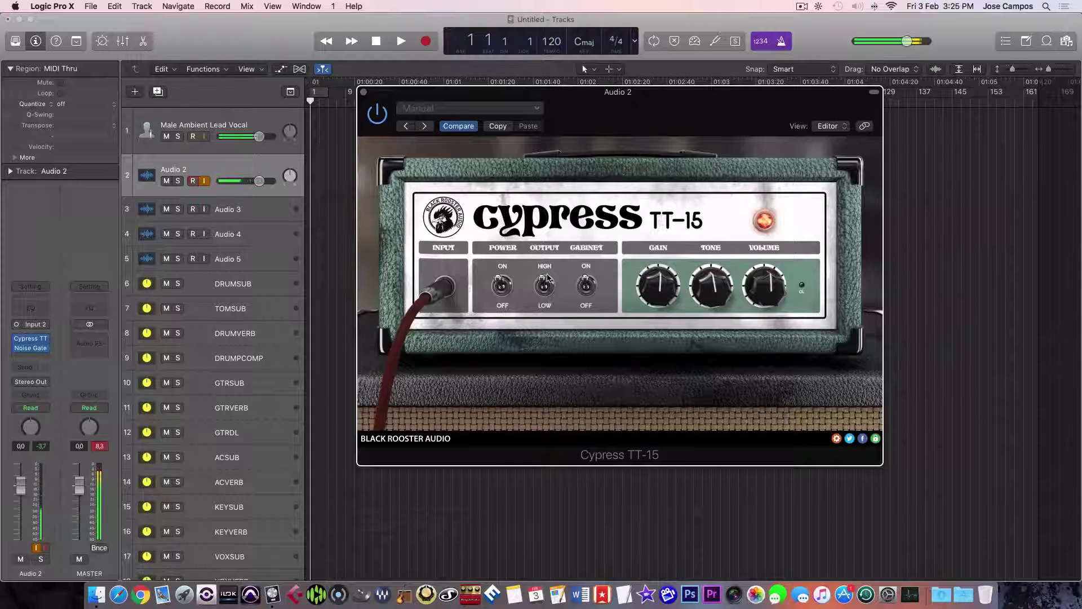
{"action": "left_click", "coordinate": [545, 288]}
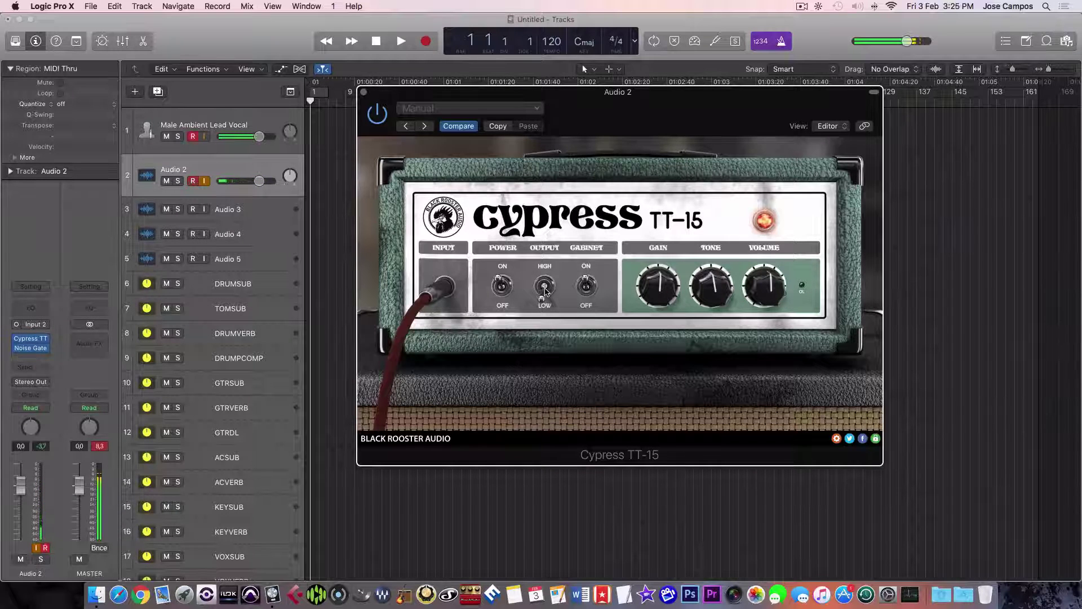
{"action": "left_click_drag", "start_coordinate": [654, 293], "coordinate": [655, 251]}
{"action": "left_click_drag", "start_coordinate": [712, 295], "coordinate": [709, 315]}
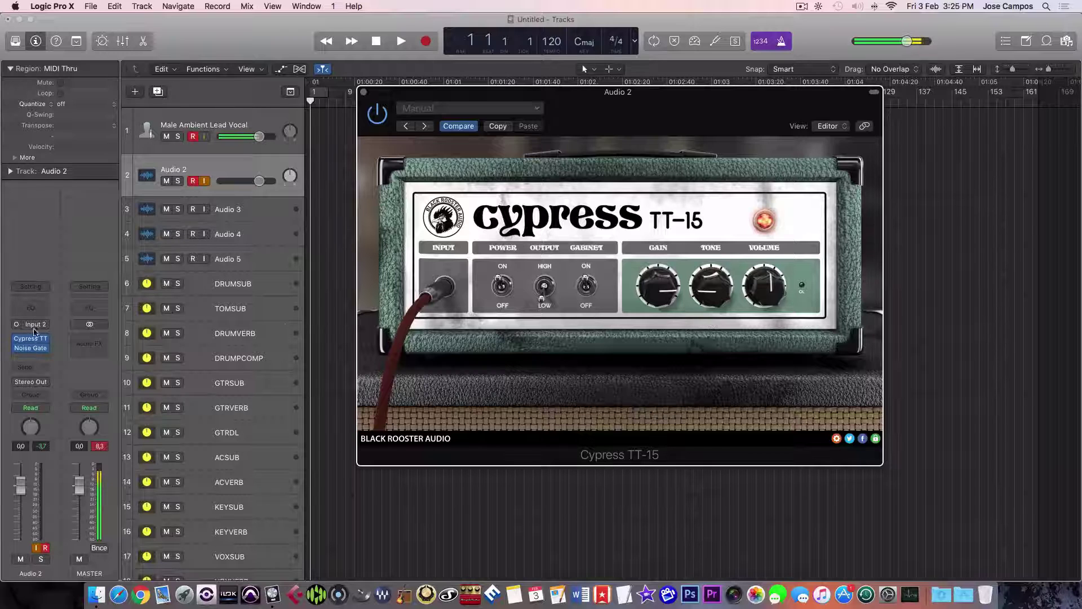
Step: Bypass the Noise Gate and set Gain to about 10 o'clock, Tone to about 11 o'clock and Volume to between 1 and 2 o'clock
{"action": "mouse_move", "coordinate": [16, 349]}
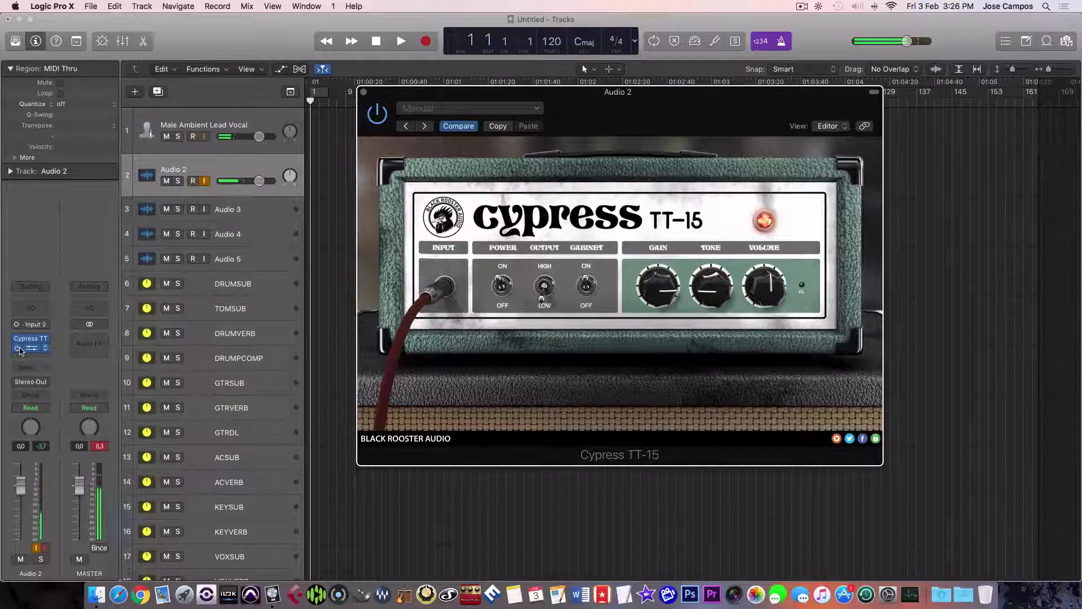
{"action": "left_click_drag", "start_coordinate": [659, 294], "coordinate": [637, 353]}
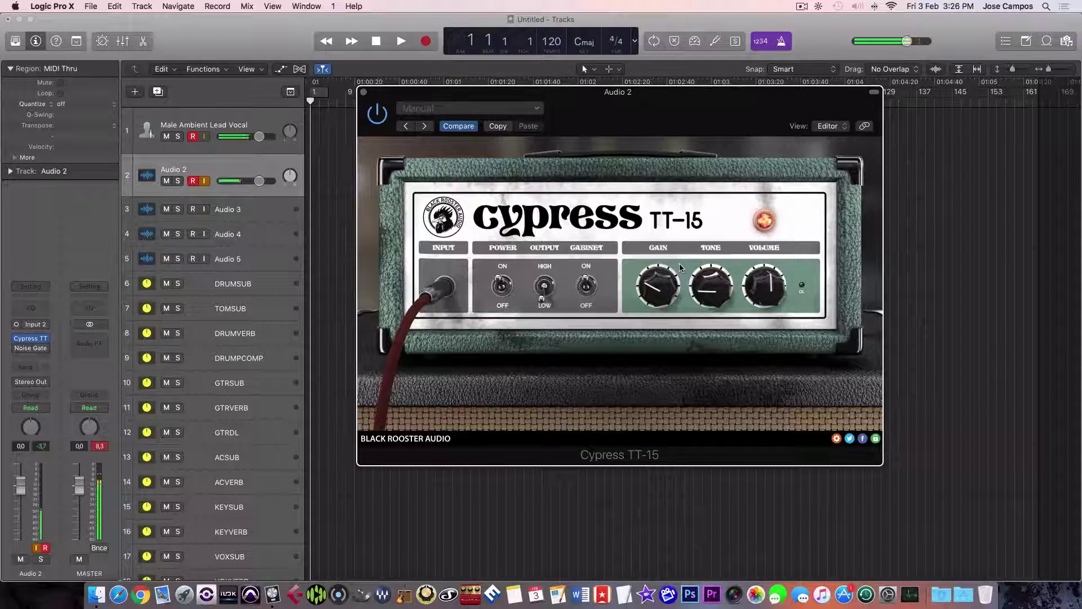
{"action": "left_click_drag", "start_coordinate": [704, 275], "coordinate": [708, 255]}
{"action": "left_click_drag", "start_coordinate": [766, 289], "coordinate": [764, 271]}
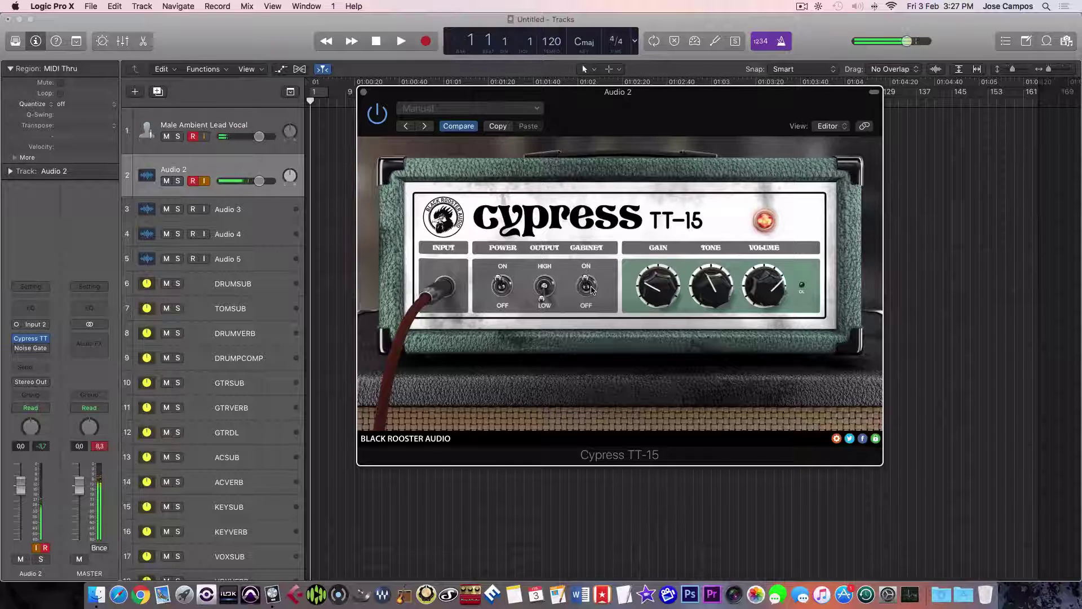
Step: Set the amp to High output with Gain at about 9 o'clock, Volume at about 3 o'clock and Tone at minimum
{"action": "left_click_drag", "start_coordinate": [656, 292], "coordinate": [658, 314]}
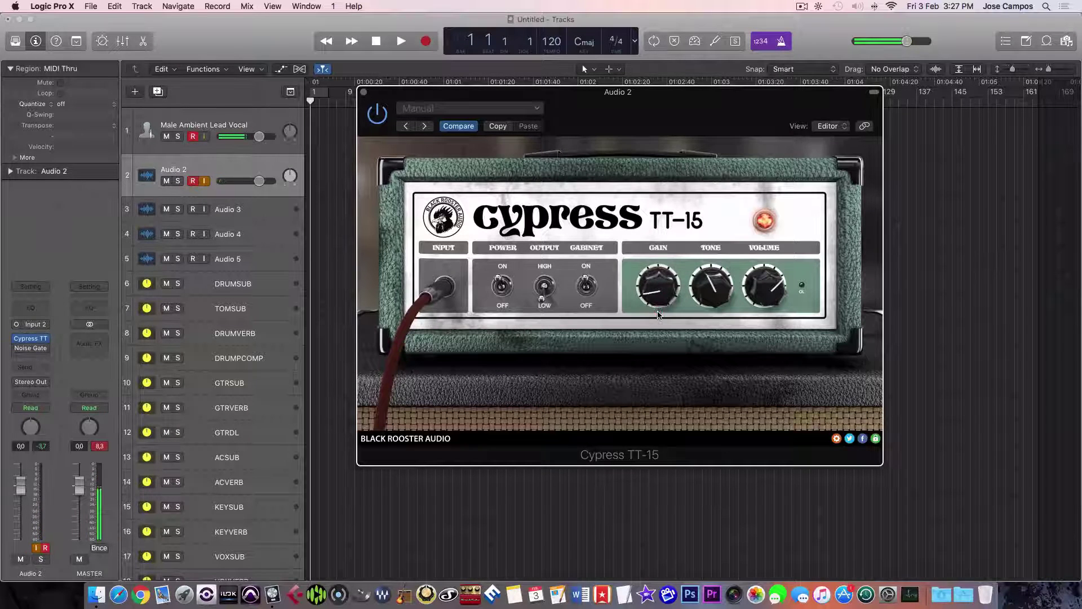
{"action": "left_click_drag", "start_coordinate": [754, 294], "coordinate": [699, 276]}
{"action": "left_click", "coordinate": [544, 286]}
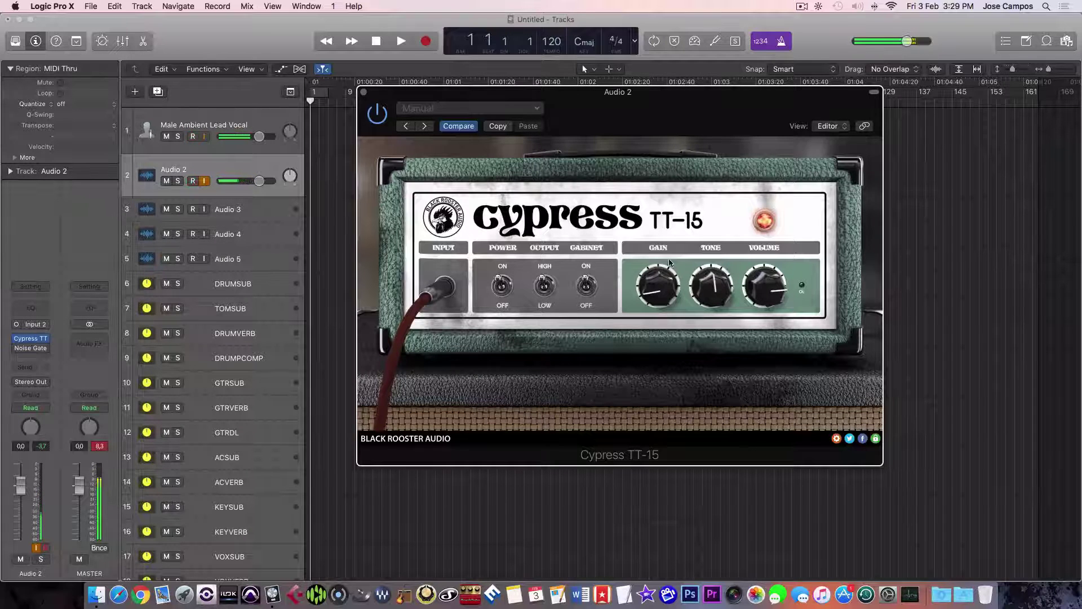
{"action": "left_click_drag", "start_coordinate": [696, 280], "coordinate": [713, 362]}
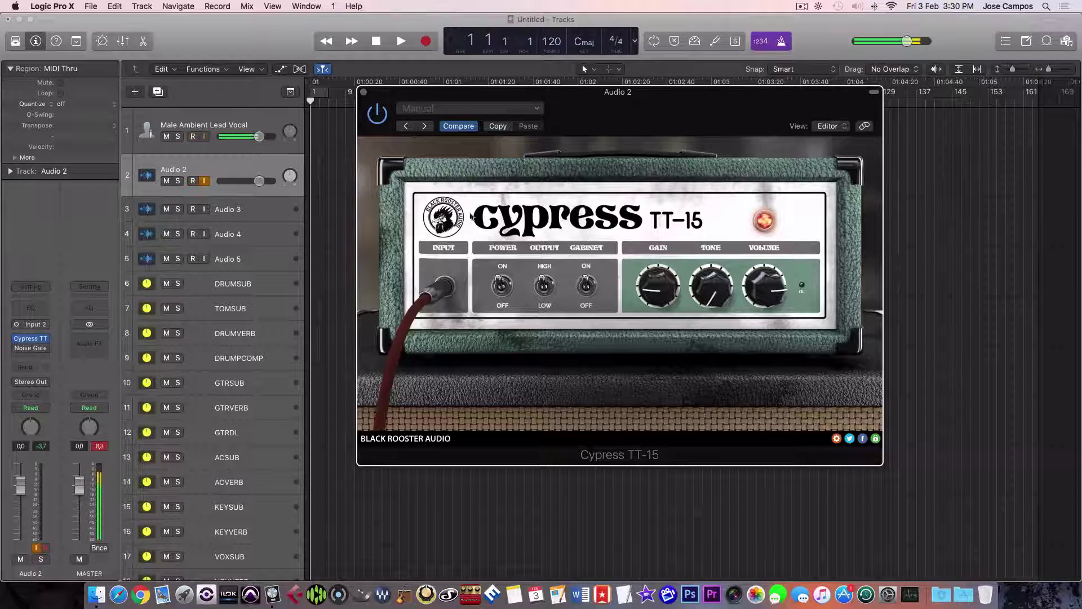
Step: Insert the mono Black Rooster Audio Canary plug-in below the Noise Gate on Audio 2, move its window clear of the channel strip and bypass it
{"action": "mouse_move", "coordinate": [15, 341]}
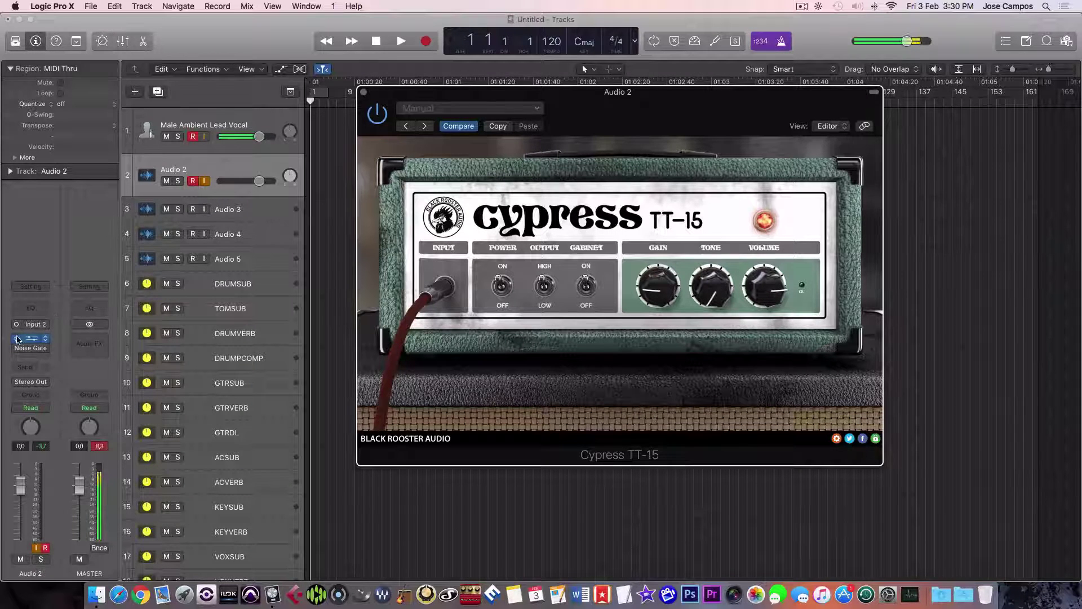
{"action": "left_click", "coordinate": [45, 338]}
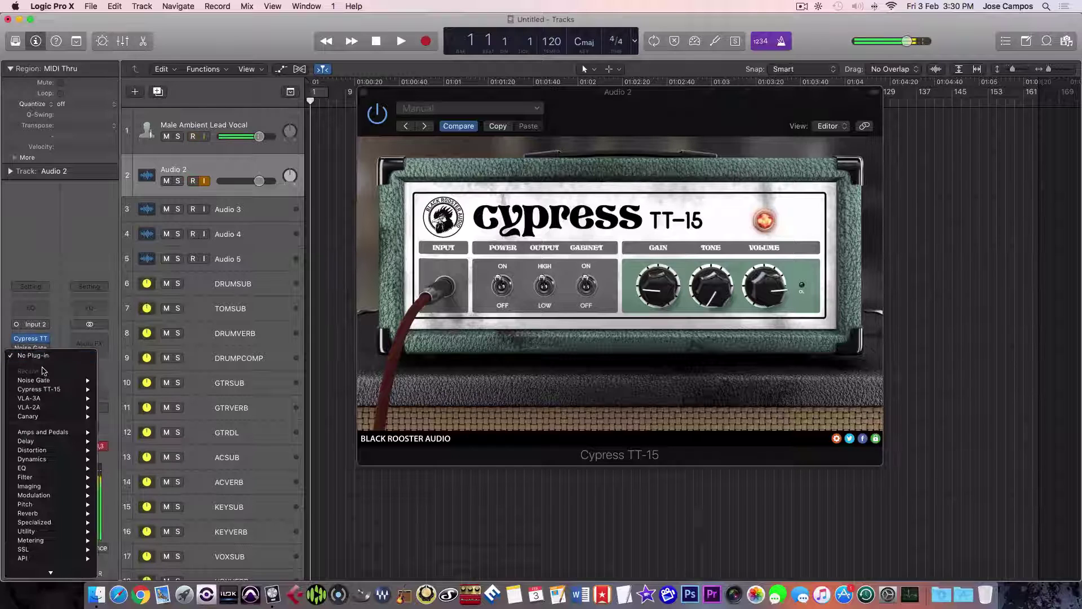
{"action": "mouse_move", "coordinate": [70, 563]}
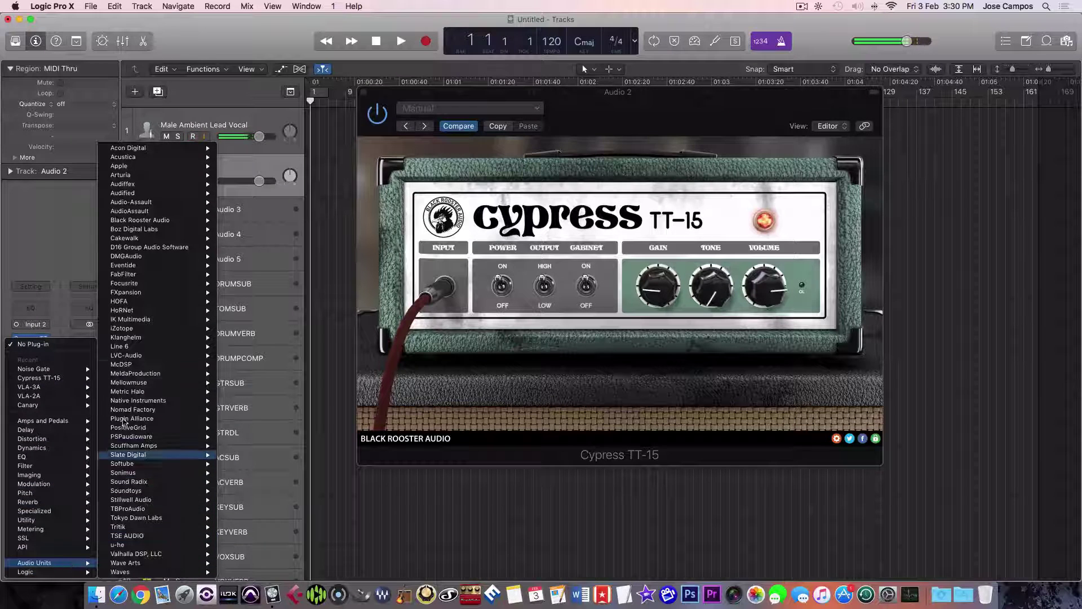
{"action": "mouse_move", "coordinate": [152, 230]}
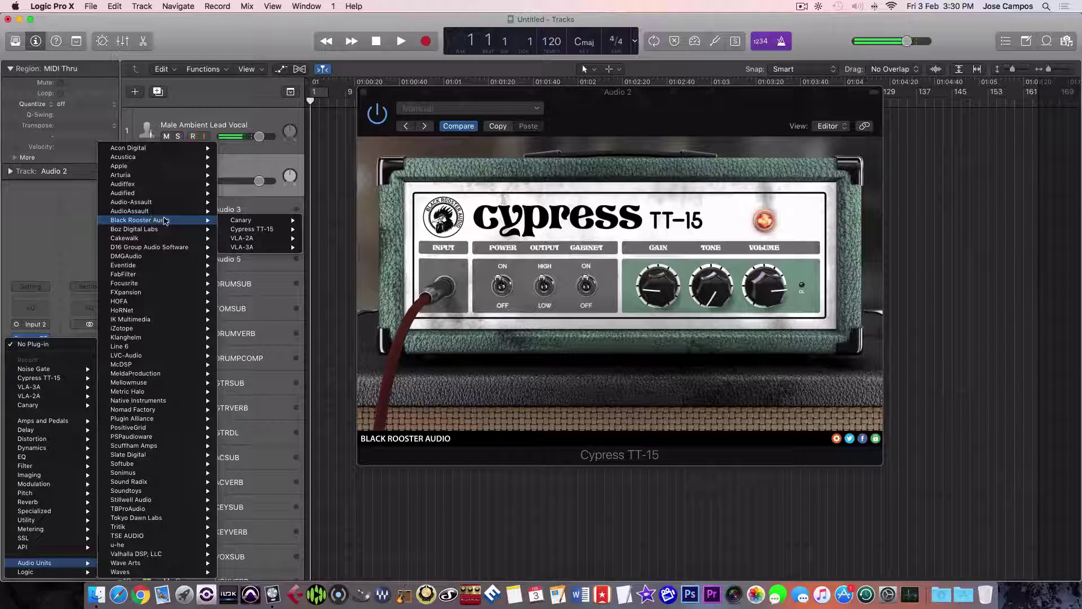
{"action": "mouse_move", "coordinate": [236, 224]}
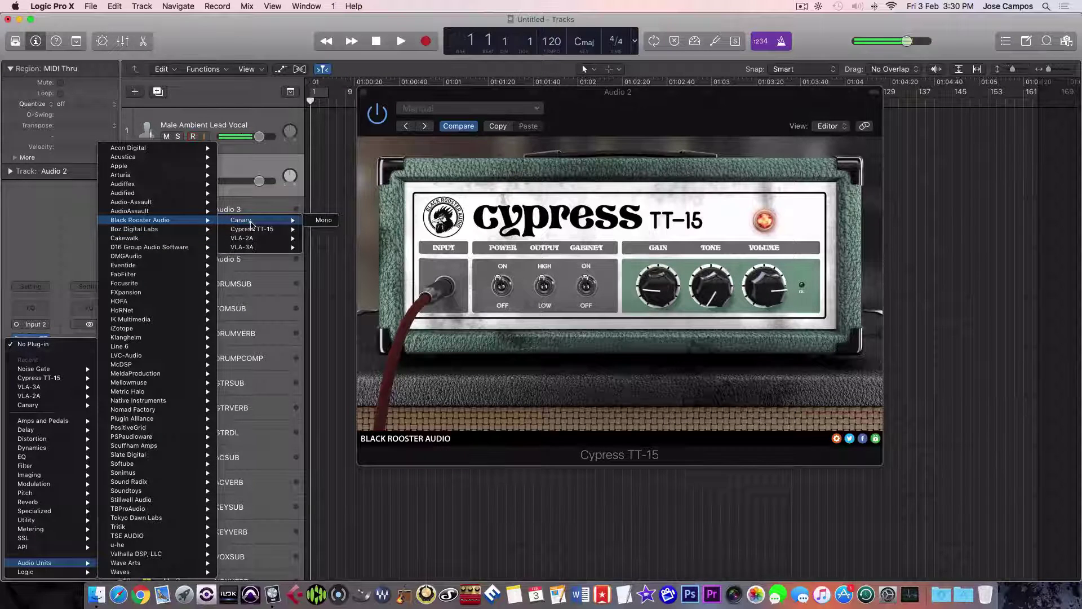
{"action": "left_click", "coordinate": [319, 220]}
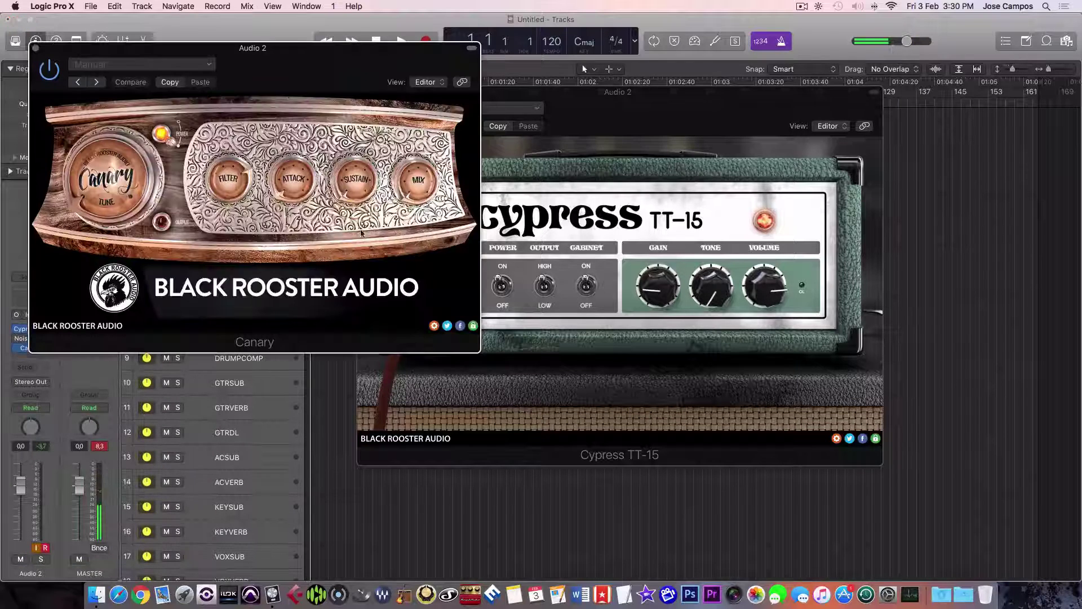
{"action": "left_click_drag", "start_coordinate": [213, 49], "coordinate": [432, 63]}
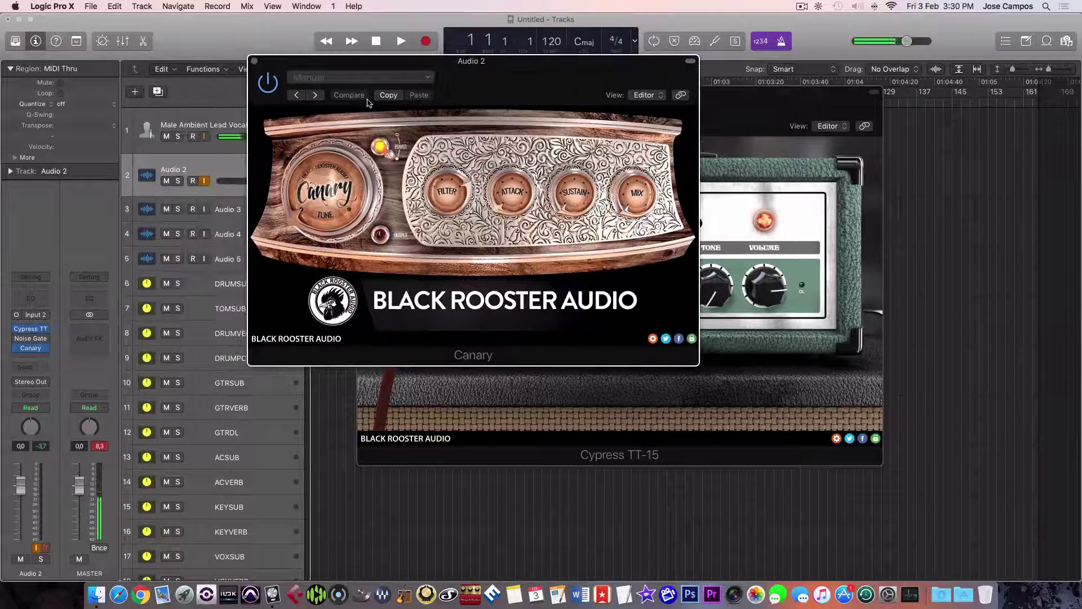
Step: Insert the mono VLA-3A plug-in below Canary on Audio 2 and move its window in front of the Canary window
{"action": "left_click", "coordinate": [31, 357]}
{"action": "mouse_move", "coordinate": [38, 408]}
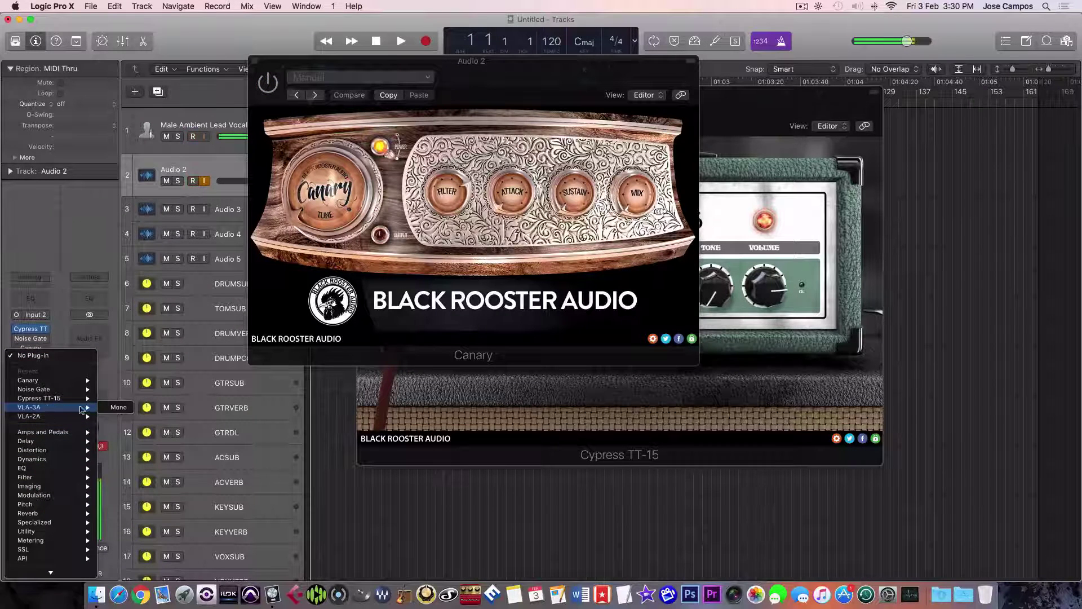
{"action": "left_click", "coordinate": [117, 407]}
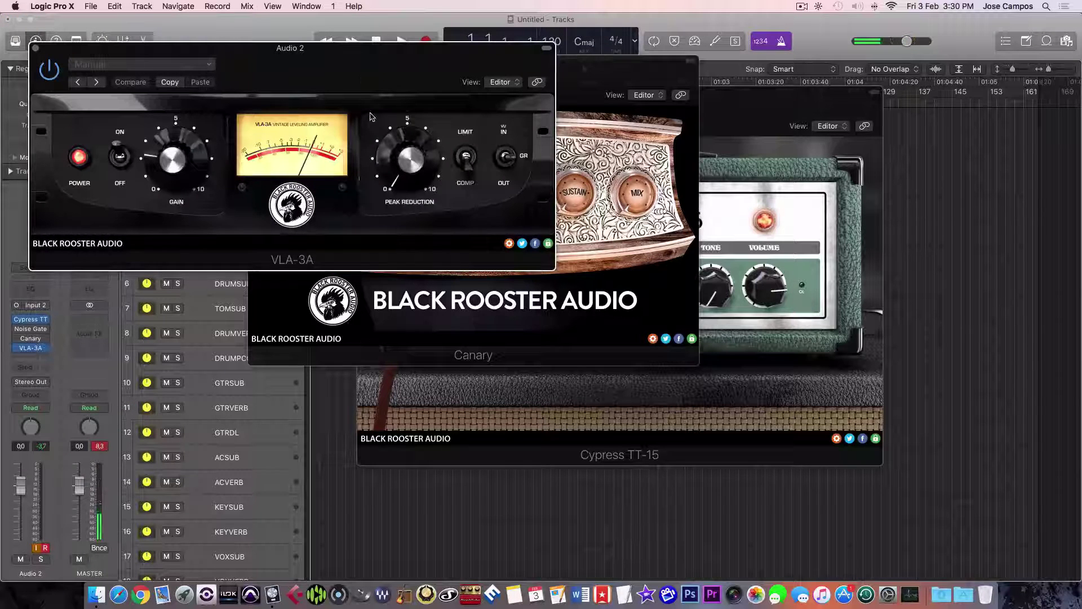
{"action": "left_click_drag", "start_coordinate": [354, 56], "coordinate": [630, 132]}
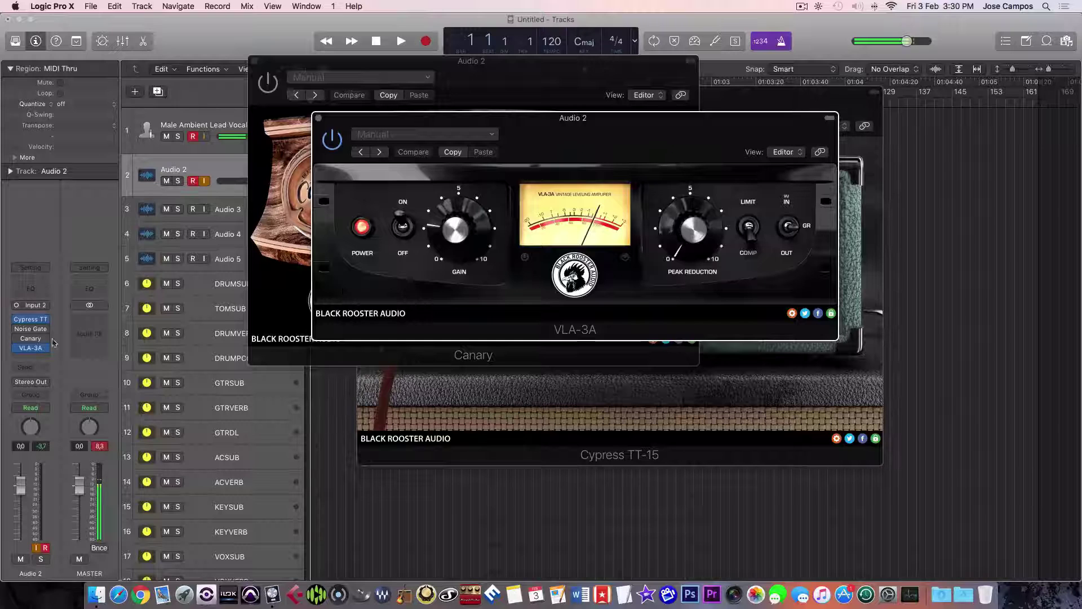
Step: Insert the mono VLA-2A plug-in below VLA-3A on Audio 2 and place its window directly beneath the VLA-3A faceplate
{"action": "left_click", "coordinate": [25, 358]}
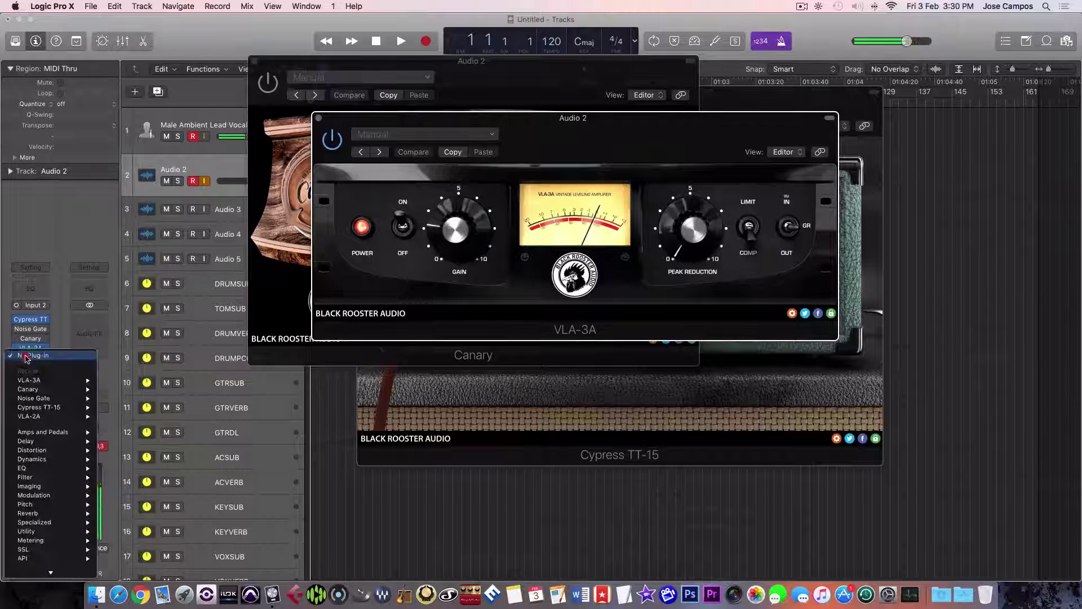
{"action": "mouse_move", "coordinate": [45, 418]}
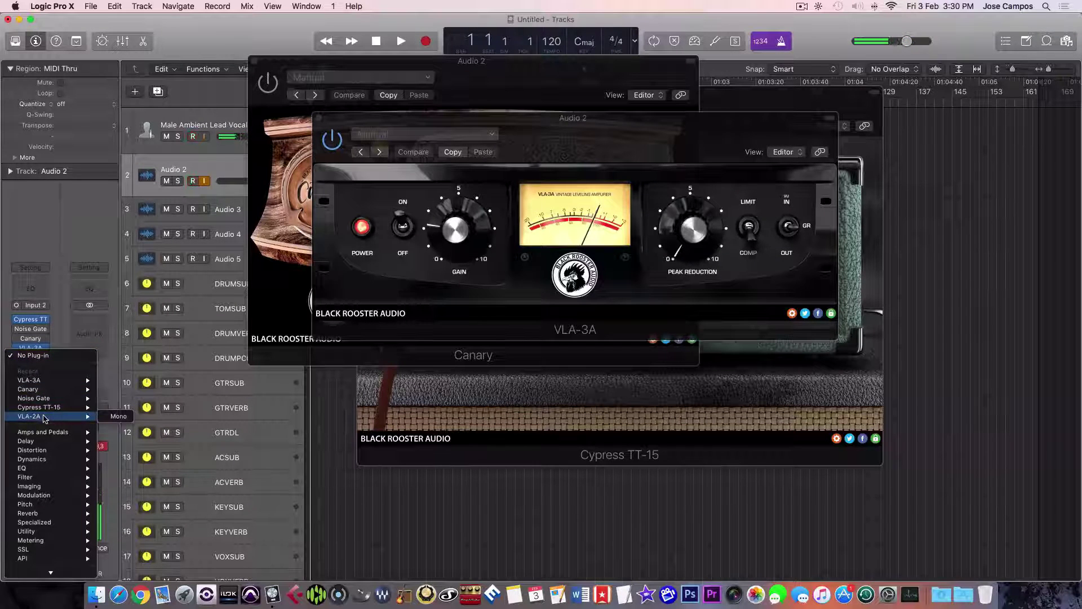
{"action": "key", "text": "Escape"}
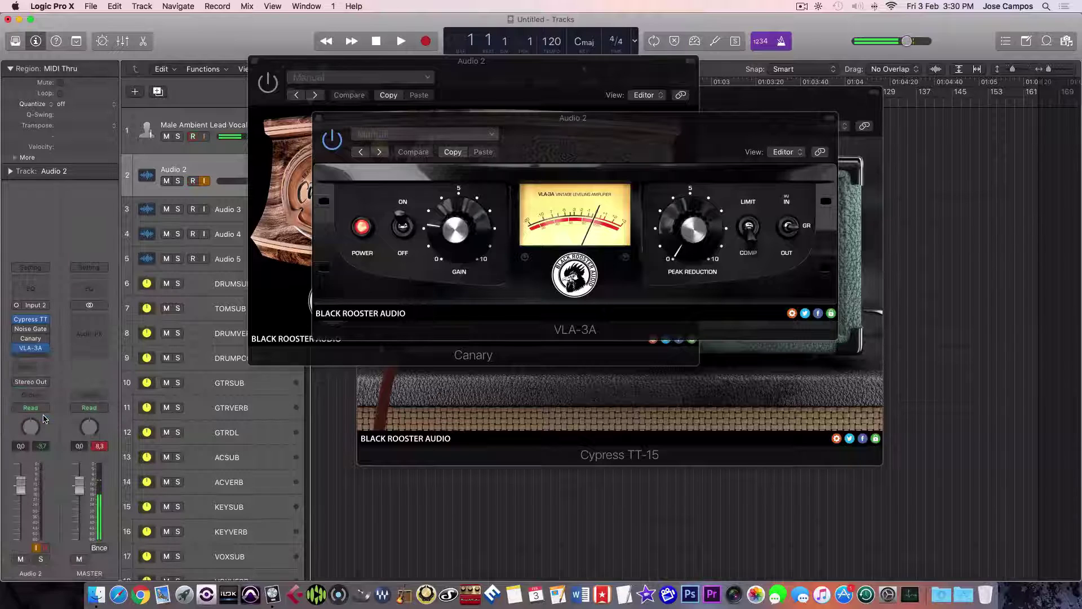
{"action": "left_click_drag", "start_coordinate": [328, 56], "coordinate": [583, 248]}
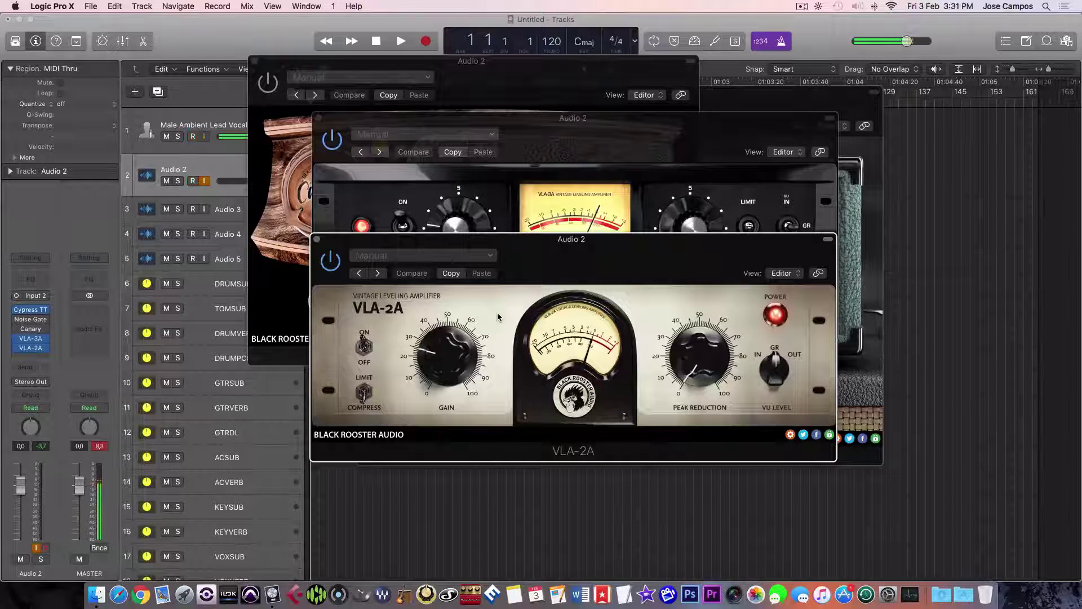
{"action": "left_click_drag", "start_coordinate": [518, 247], "coordinate": [521, 312]}
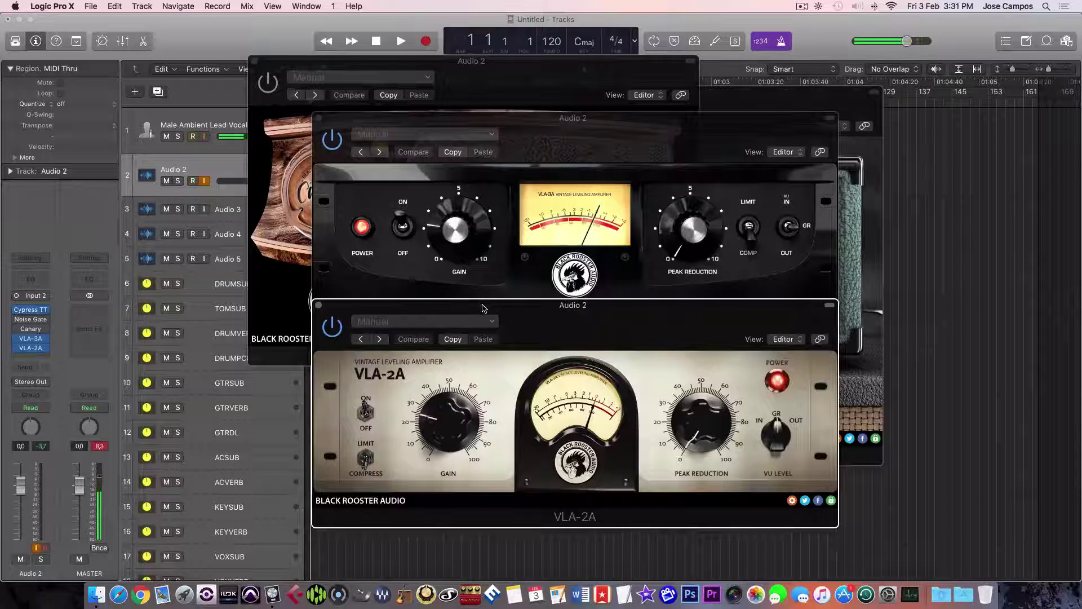
Step: Close the VLA-2A, VLA-3A and Canary windows and shift the remaining Cypress TT-15 window slightly
{"action": "left_click", "coordinate": [318, 306]}
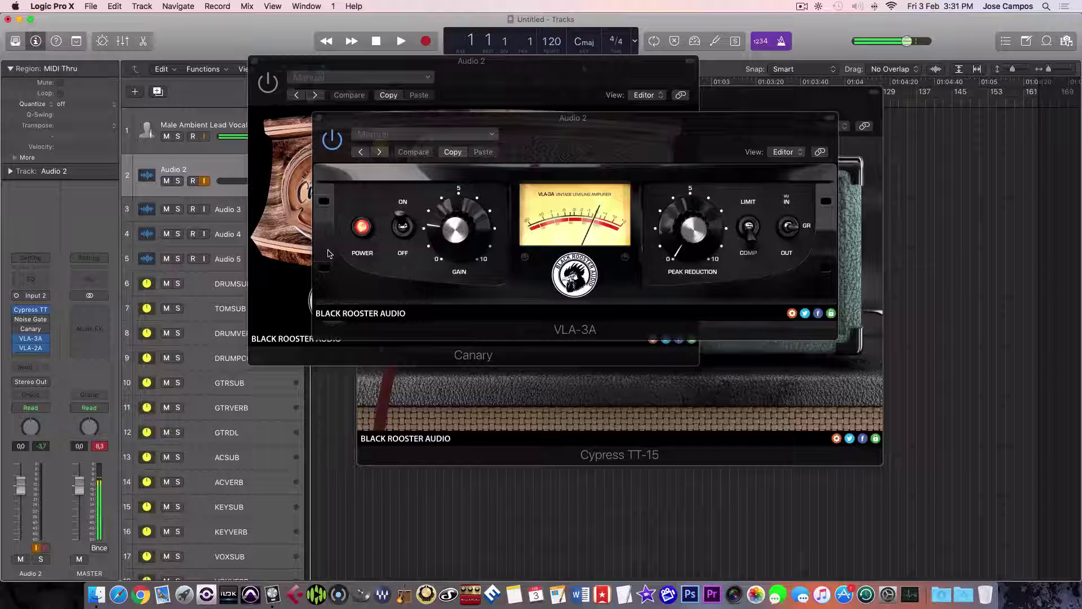
{"action": "left_click", "coordinate": [319, 118]}
{"action": "left_click", "coordinate": [254, 61]}
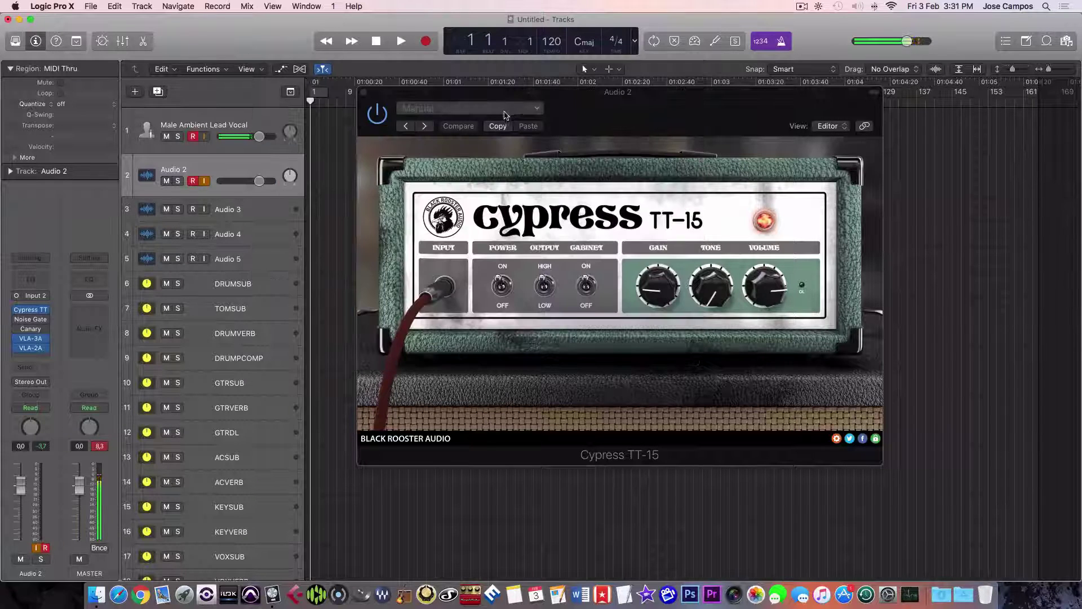
{"action": "left_click_drag", "start_coordinate": [534, 97], "coordinate": [521, 100]}
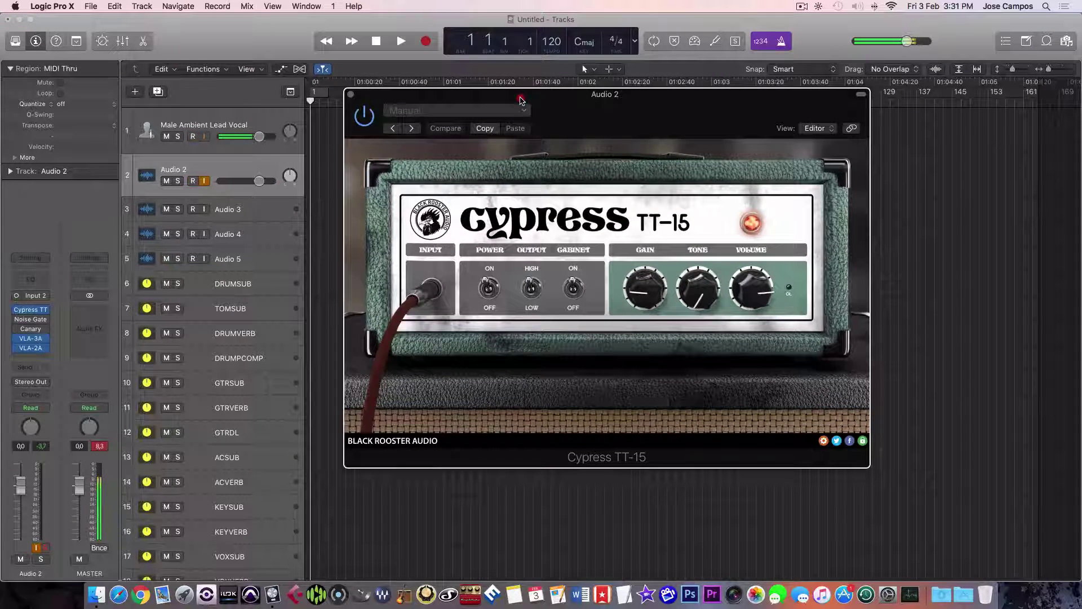